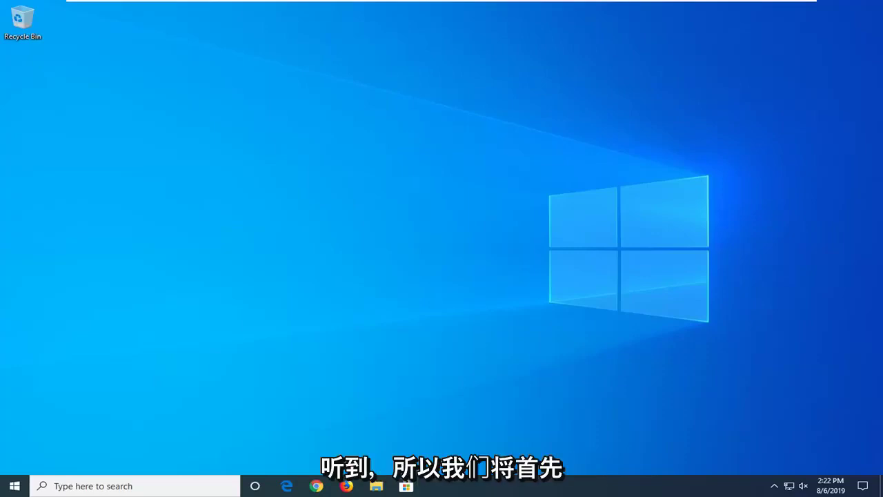
# Step: Search Windows for 'group policy' and launch the Edit group policy result
pyautogui.click(13, 486)
pyautogui.write('g')
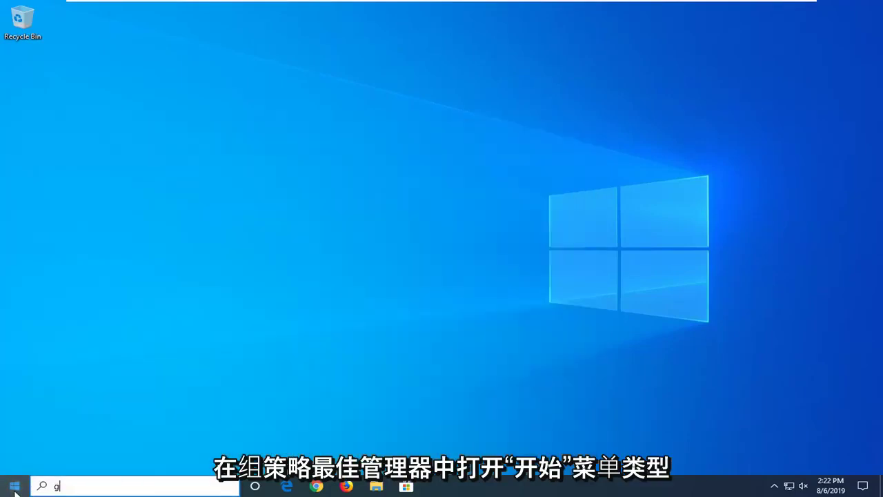
pyautogui.write('roup policy')
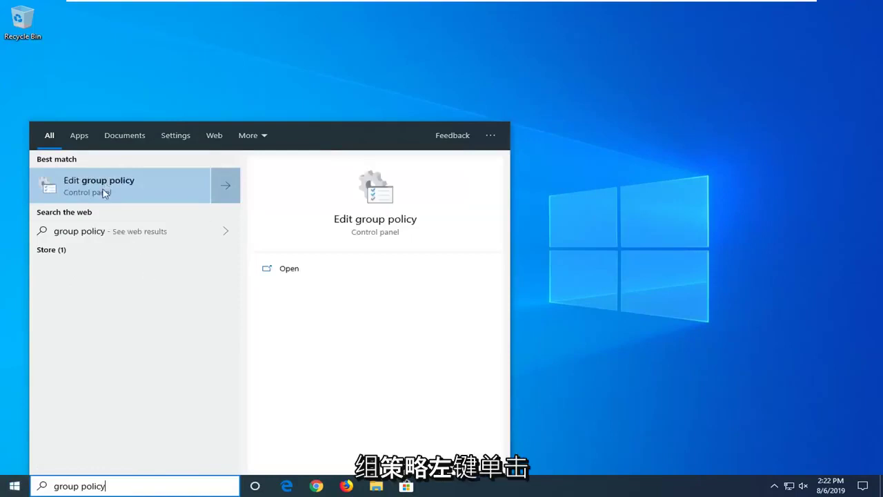
pyautogui.click(103, 190)
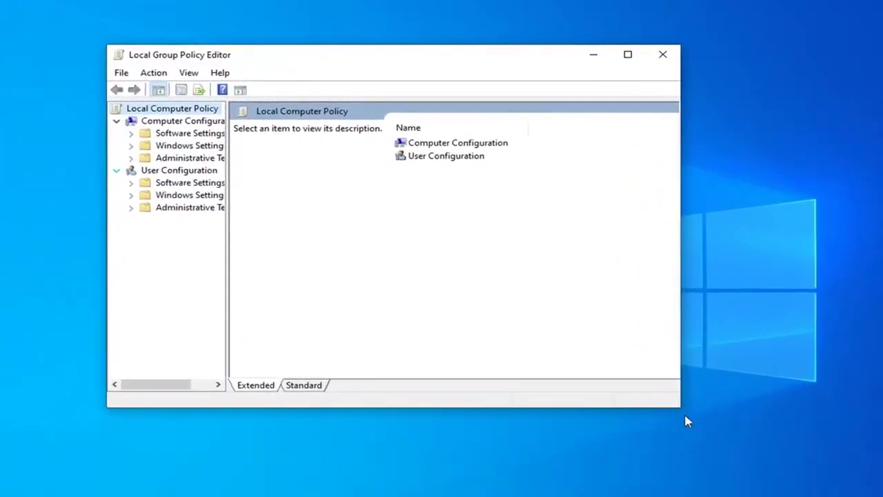
# Step: Enlarge the editor, then navigate Computer Configuration > Administrative Templates > Windows Components to the Store folder
pyautogui.moveTo(680, 410); pyautogui.dragTo(791, 460)
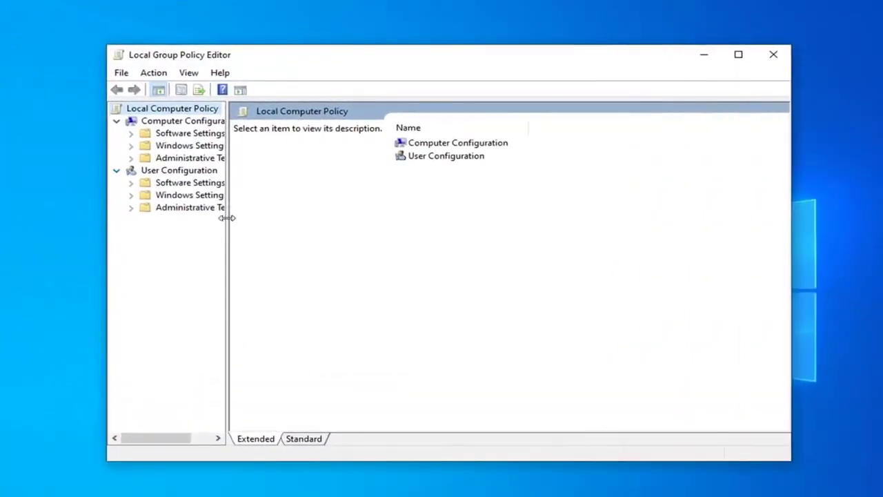
pyautogui.moveTo(227, 217); pyautogui.dragTo(296, 219)
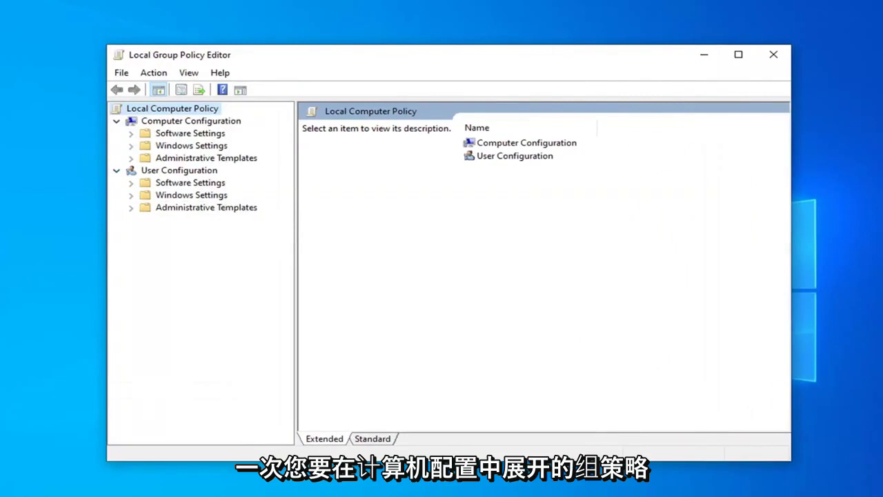
pyautogui.click(181, 122)
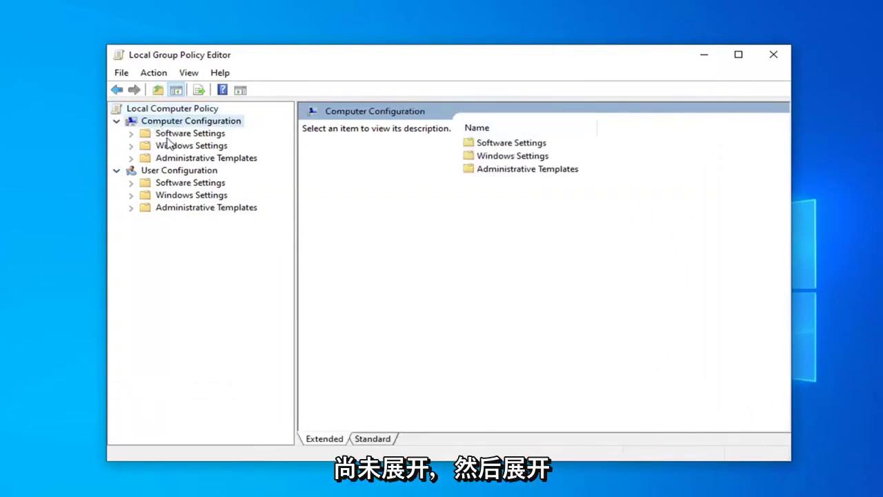
pyautogui.click(169, 159)
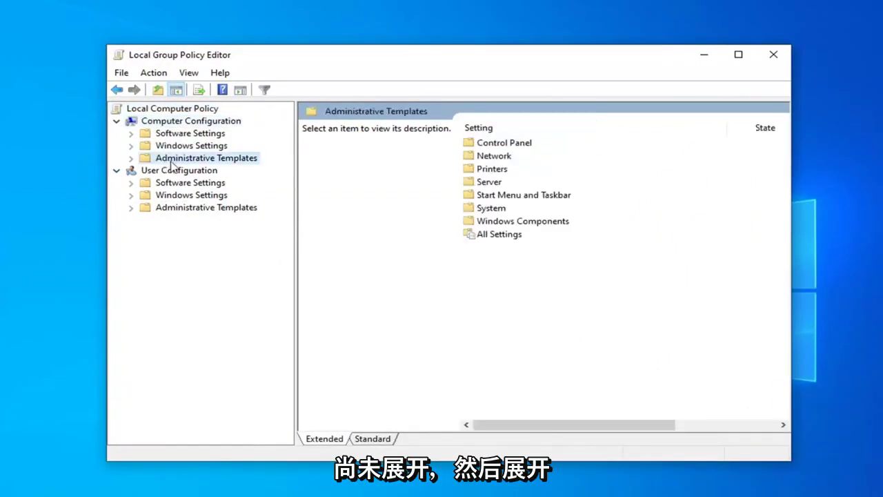
pyautogui.click(131, 159)
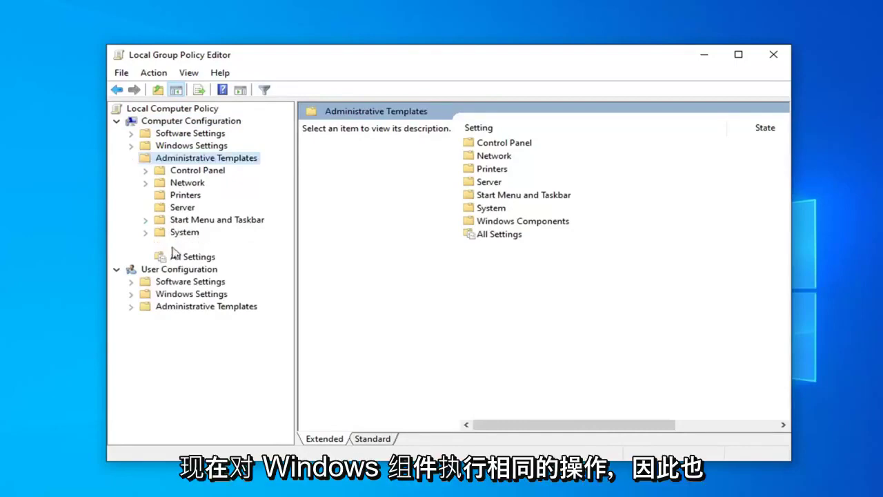
pyautogui.click(173, 245)
pyautogui.click(146, 246)
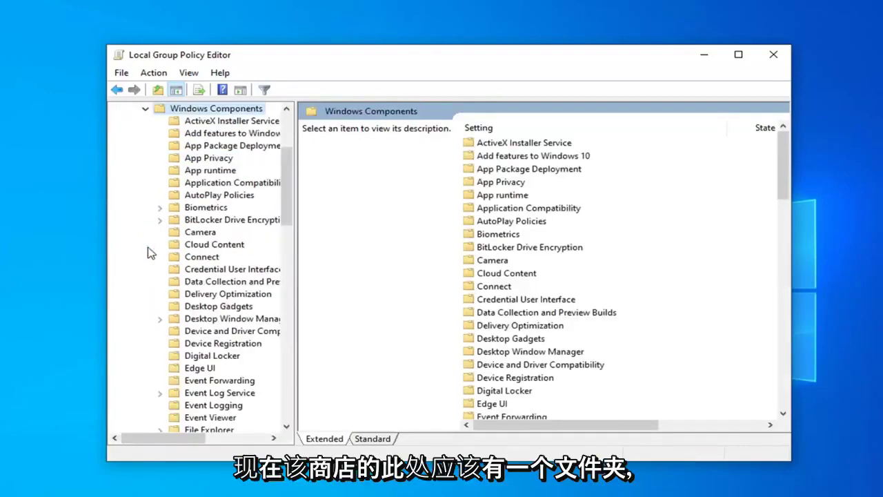
pyautogui.scroll(-5, 195, 249)
pyautogui.scroll(-8, 196, 250)
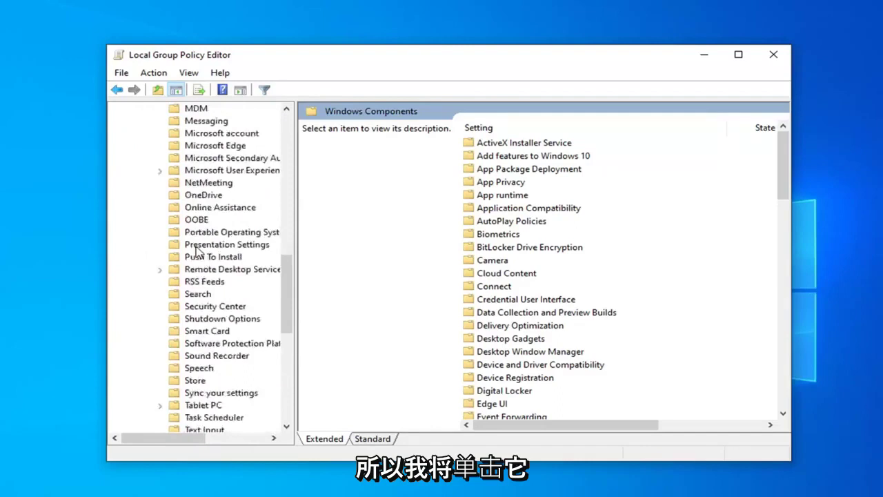
pyautogui.click(187, 345)
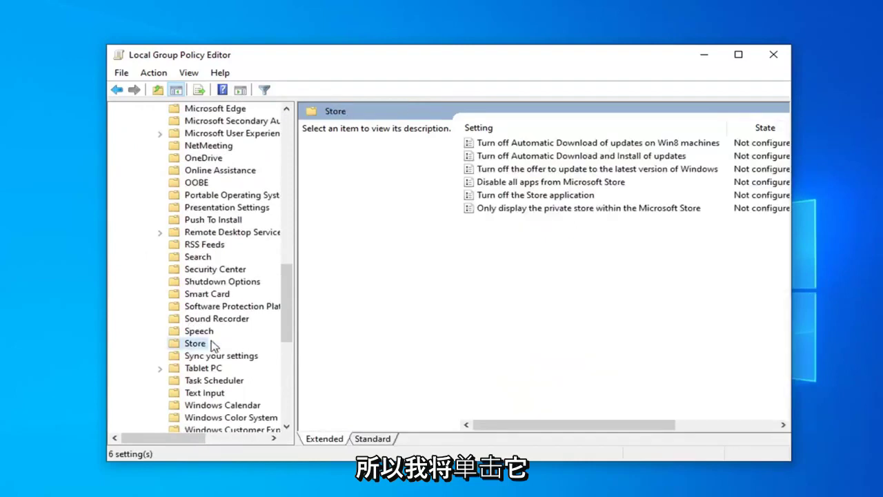
# Step: Enable 'Turn off the Store application', apply it, and close the Group Policy Editor
pyautogui.doubleClick(495, 197)
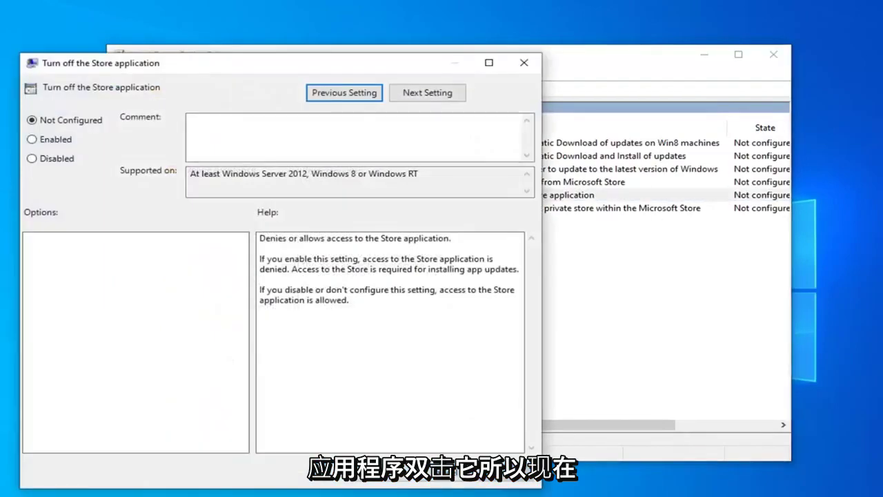
pyautogui.moveTo(365, 66); pyautogui.dragTo(547, 47)
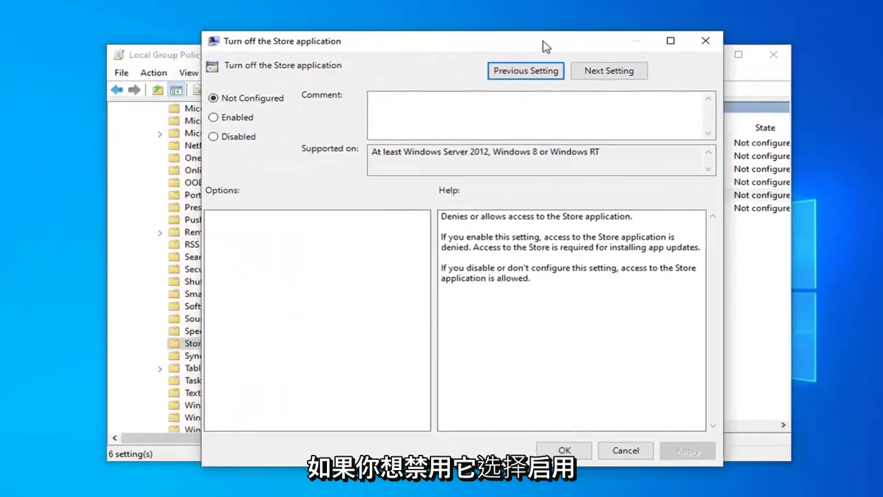
pyautogui.click(230, 122)
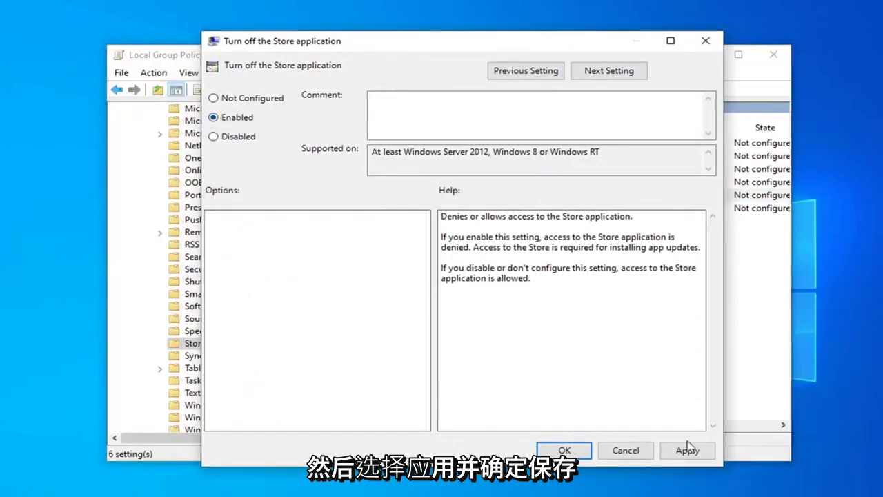
pyautogui.click(687, 451)
pyautogui.click(566, 449)
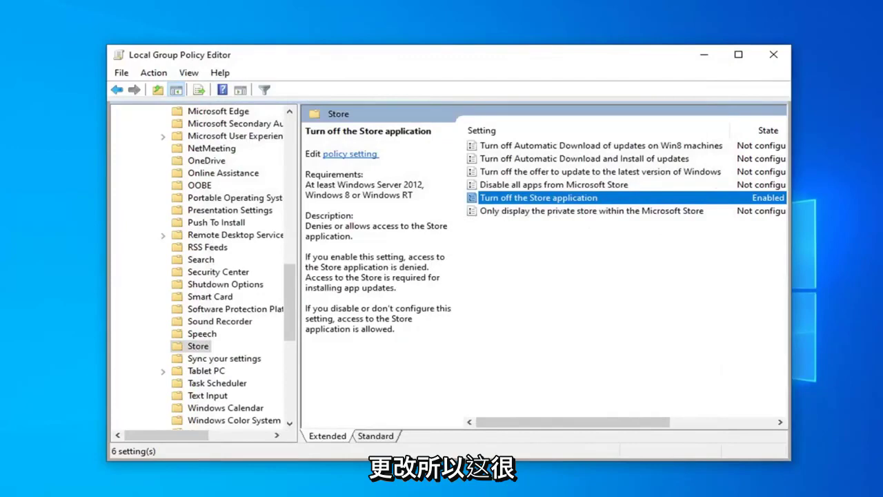
pyautogui.click(774, 59)
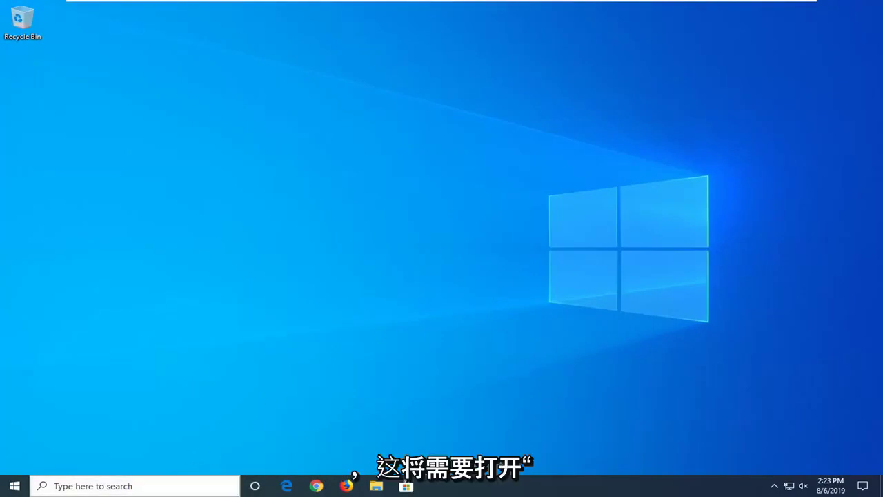
# Step: Search for 'regedit' and run Registry Editor as administrator
pyautogui.click(14, 488)
pyautogui.write('regedit')
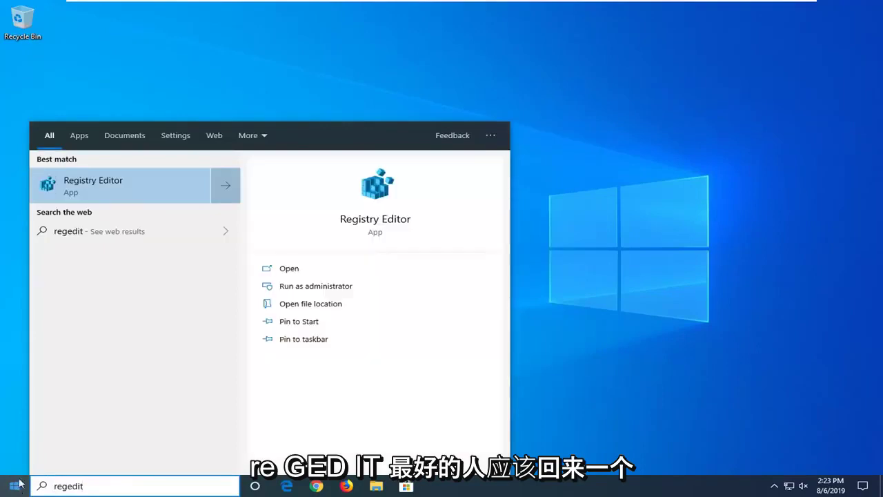
pyautogui.rightClick(96, 190)
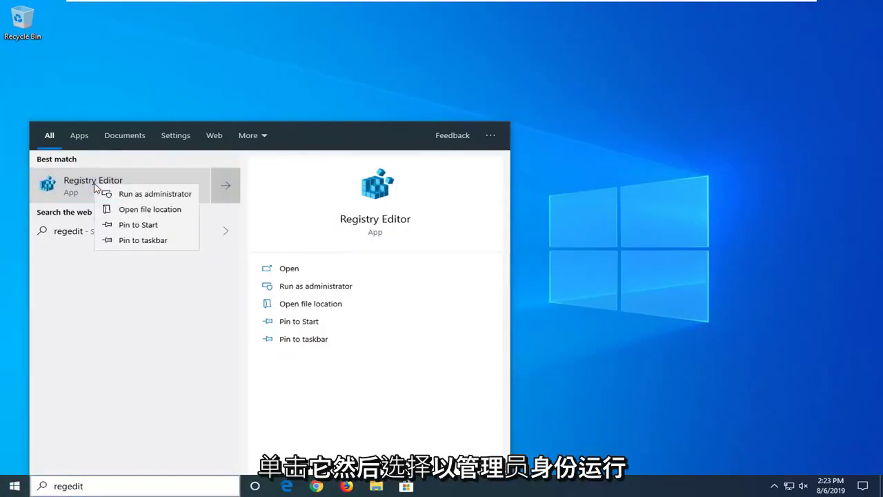
pyautogui.click(129, 195)
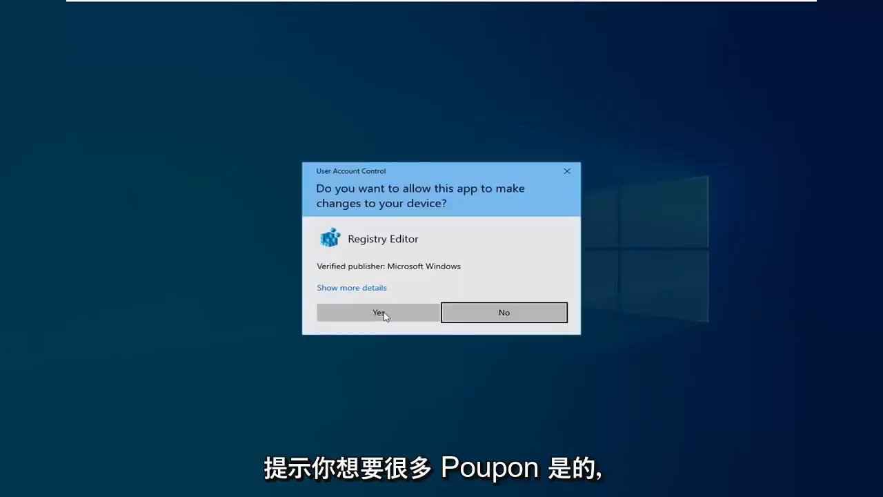
# Step: Approve the UAC prompt, then open and dismiss the File > Export registry backup dialog
pyautogui.click(380, 312)
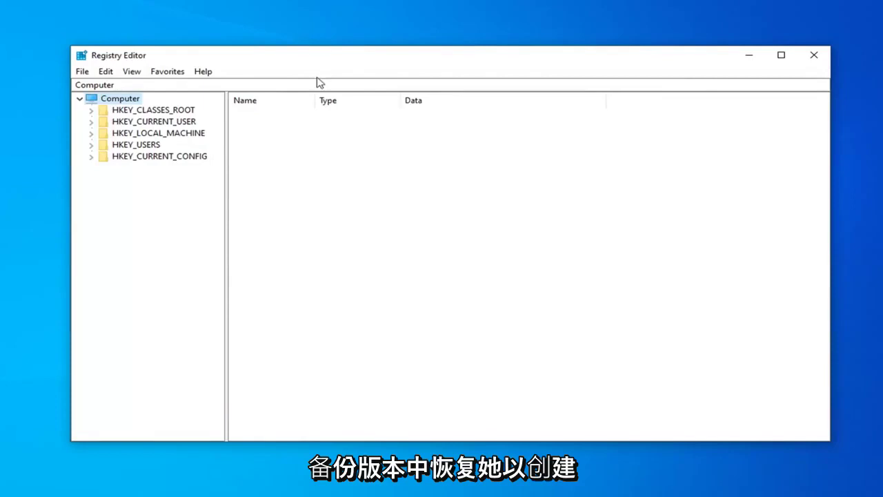
pyautogui.click(82, 72)
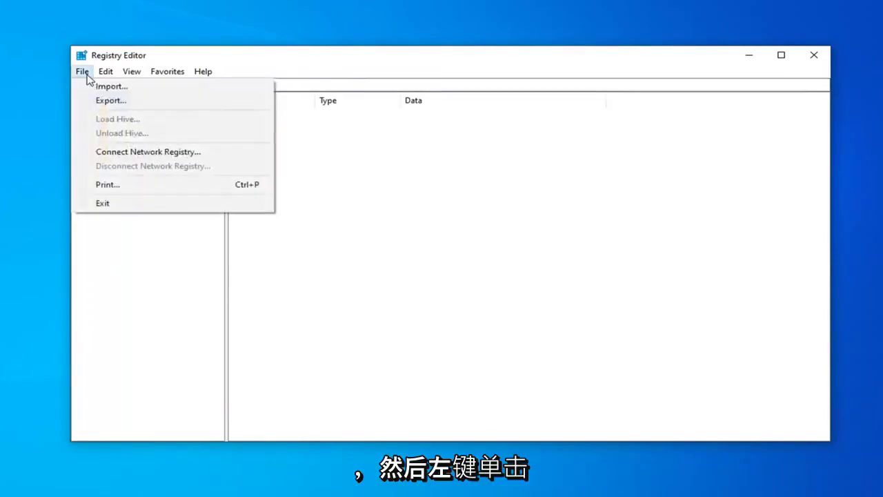
pyautogui.click(103, 101)
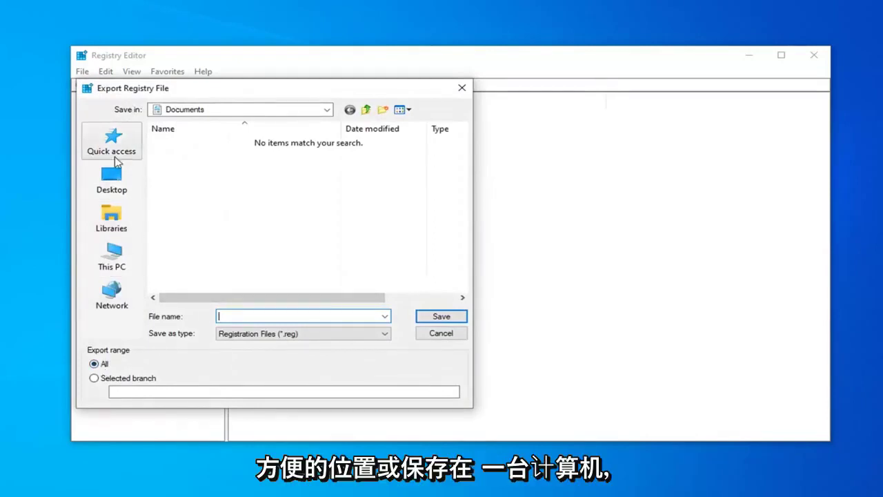
pyautogui.click(442, 333)
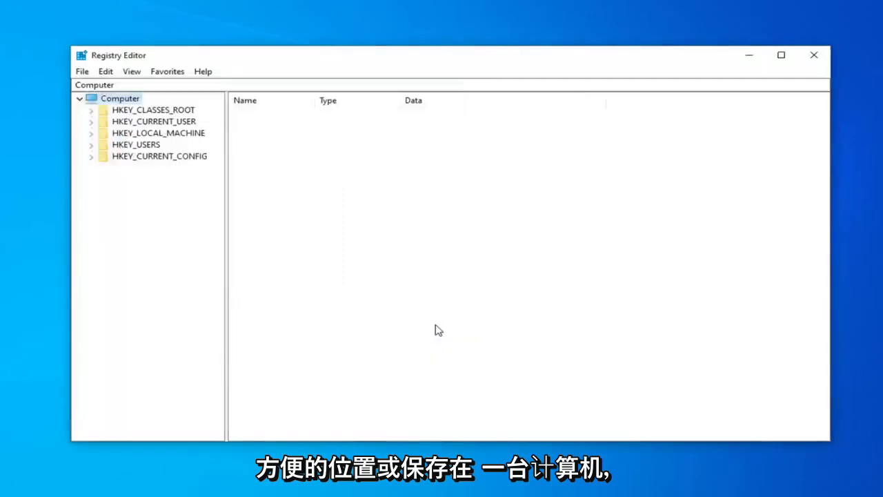
pyautogui.click(81, 72)
pyautogui.click(100, 87)
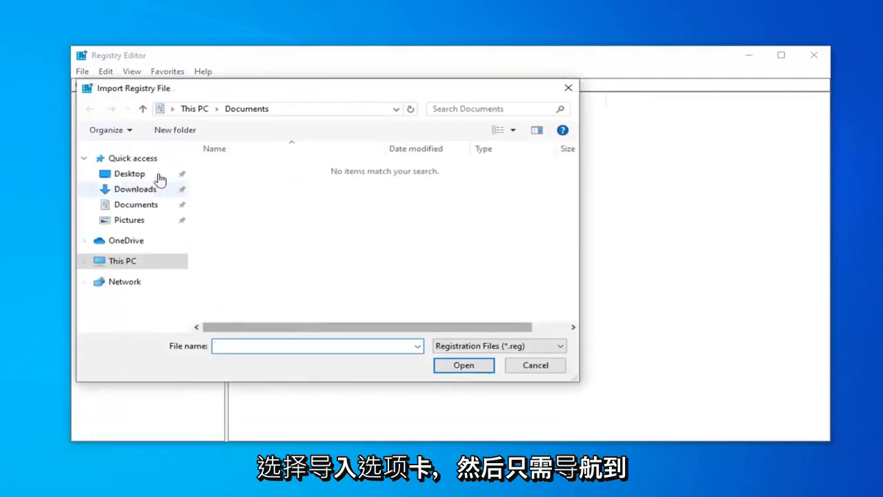
pyautogui.click(112, 174)
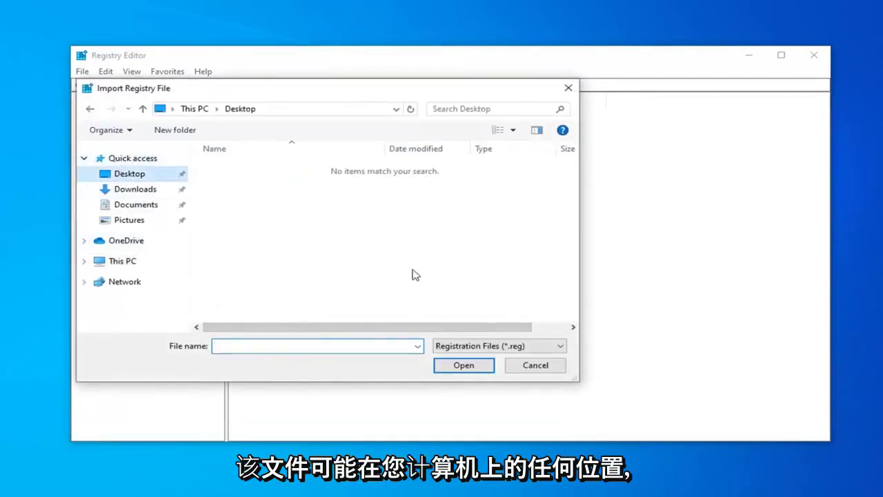
pyautogui.click(550, 368)
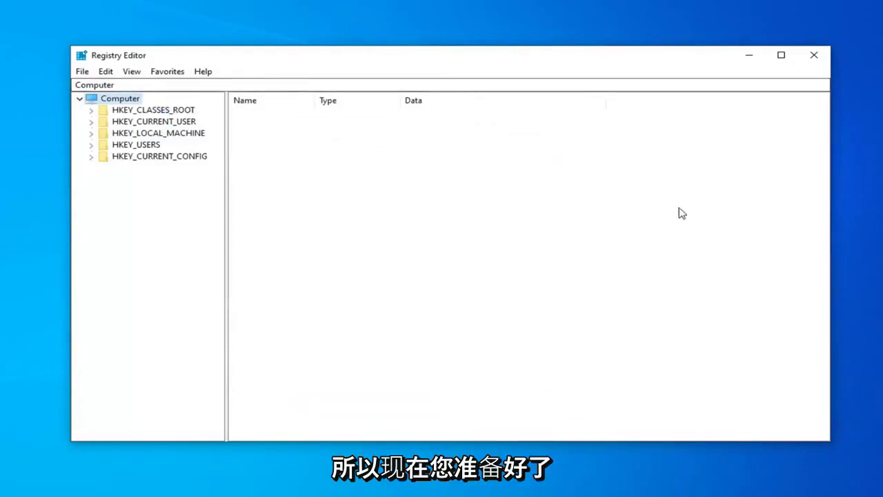
# Step: Navigate the key tree to HKEY_LOCAL_MACHINE\SOFTWARE\Policies\Microsoft\WindowsStore
pyautogui.click(166, 133)
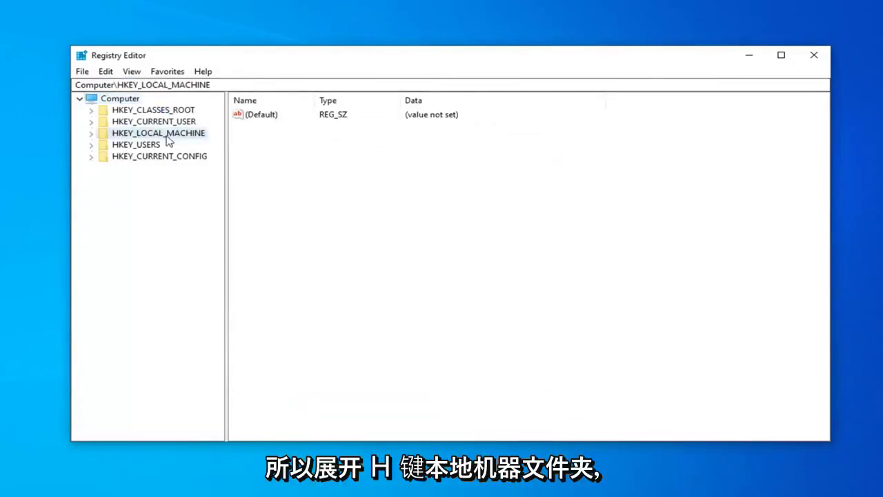
pyautogui.click(91, 133)
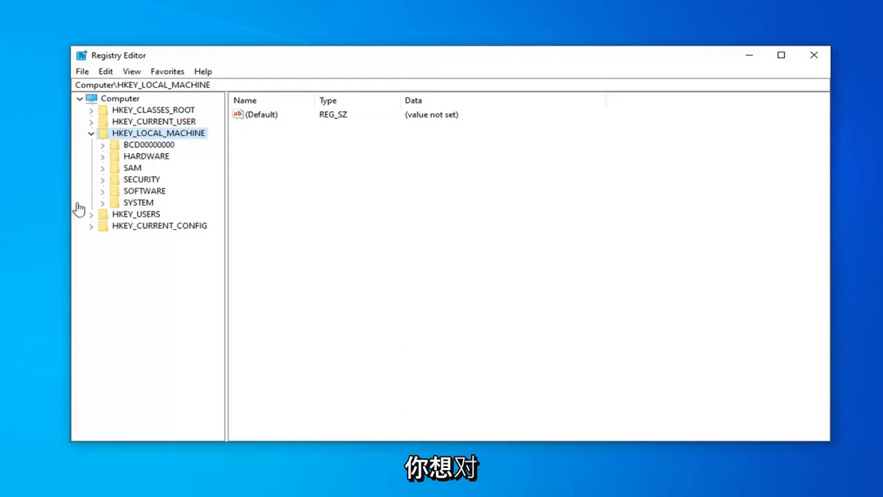
pyautogui.click(102, 191)
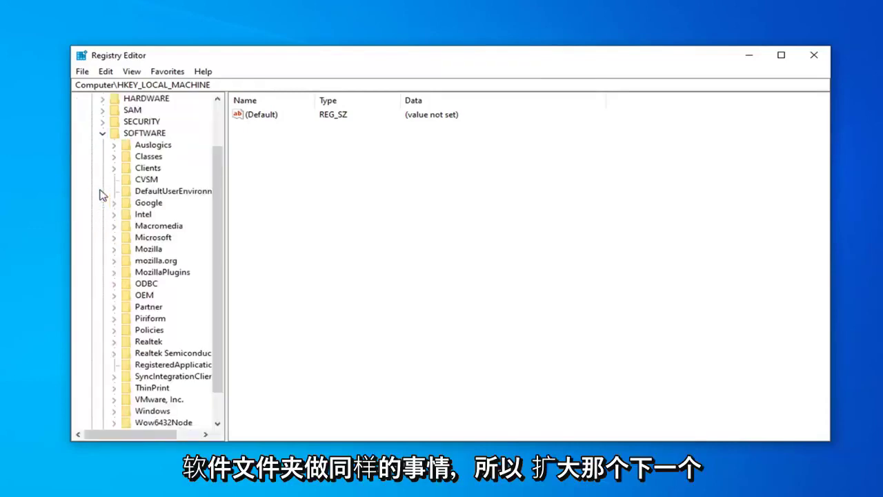
pyautogui.moveTo(227, 178); pyautogui.dragTo(306, 181)
pyautogui.click(153, 331)
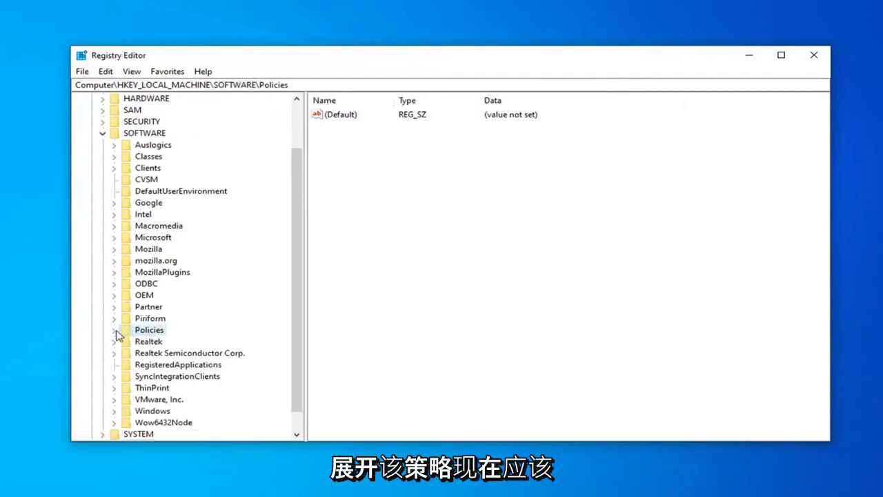
pyautogui.click(115, 331)
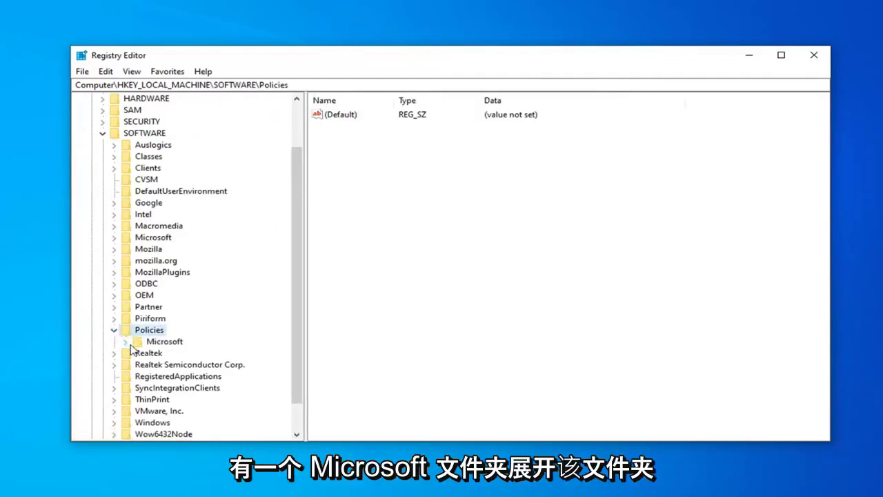
pyautogui.click(126, 343)
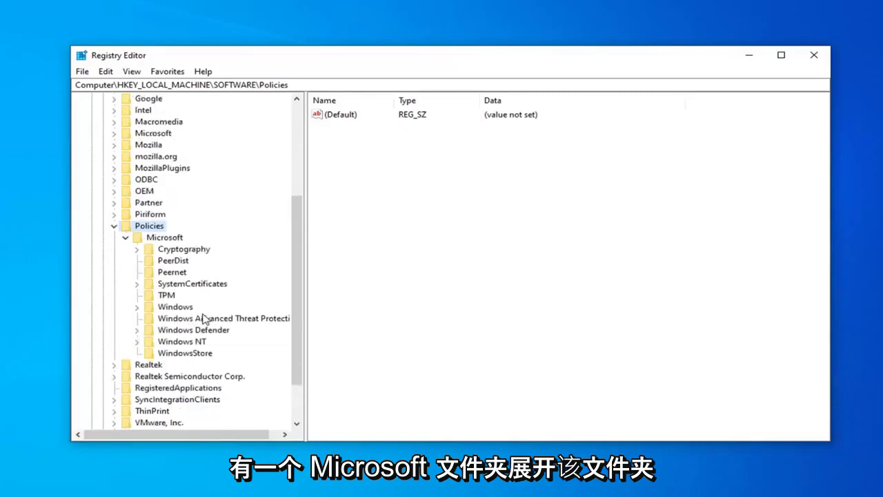
pyautogui.click(181, 356)
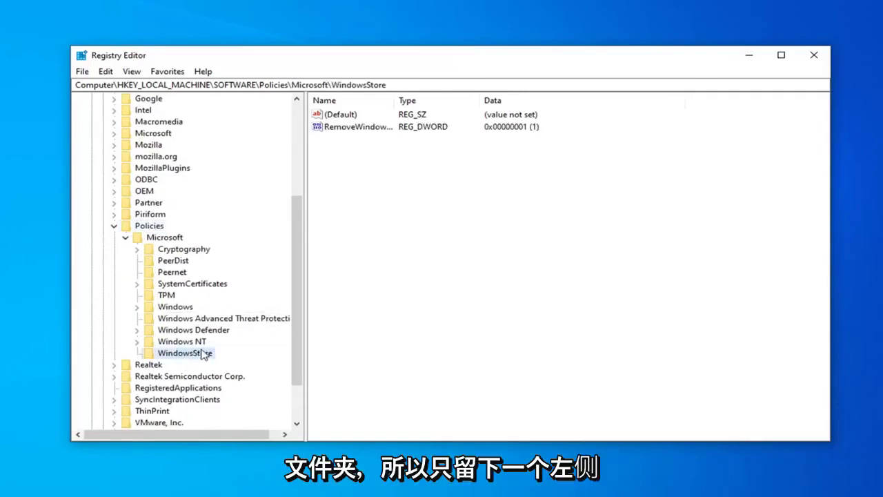
# Step: Delete the existing RemoveWindowsStore value from the WindowsStore key, confirming the deletion
pyautogui.moveTo(395, 101); pyautogui.dragTo(456, 102)
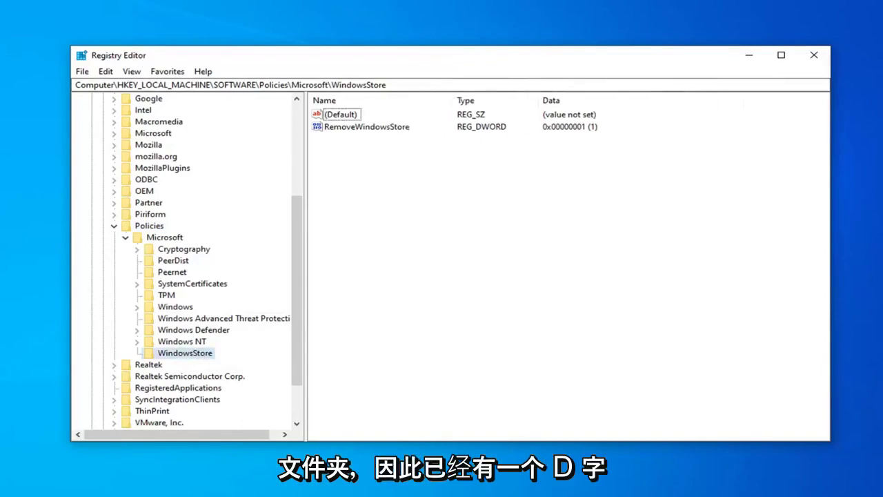
pyautogui.click(355, 128)
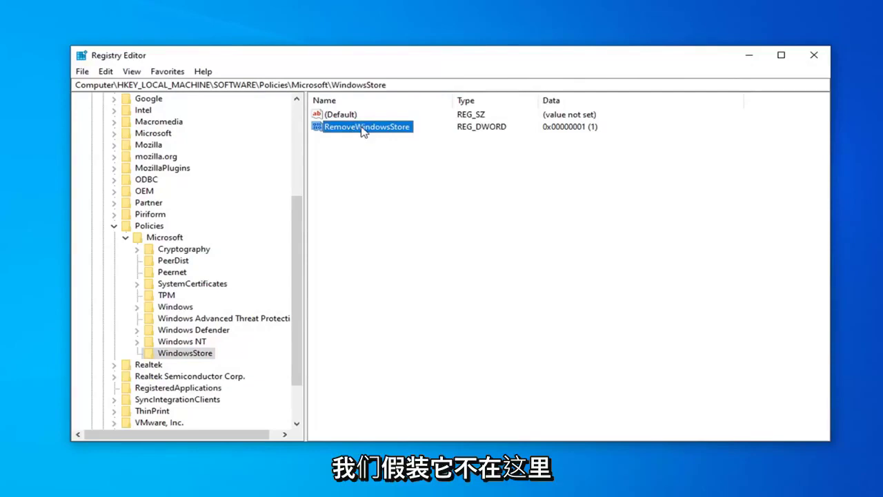
pyautogui.press('Delete')
pyautogui.click(563, 244)
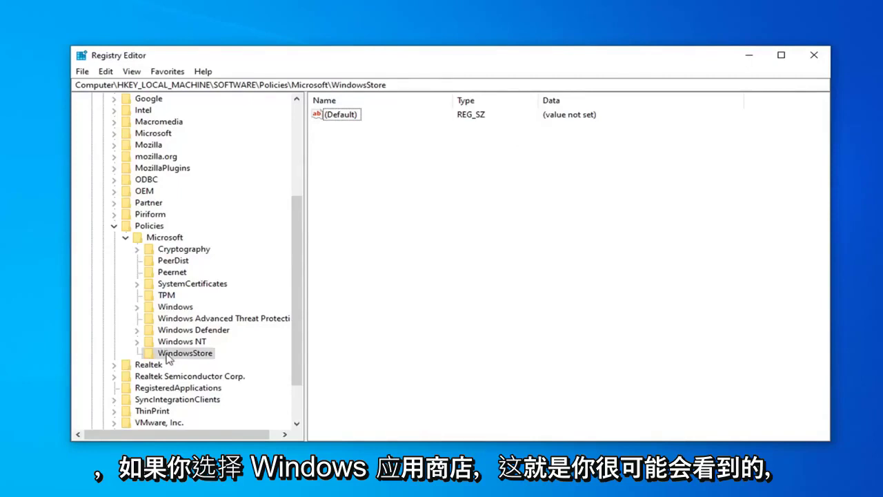
# Step: Create a new DWORD (32-bit) value named RemoveWindowsStore in the WindowsStore key
pyautogui.rightClick(353, 156)
pyautogui.moveTo(374, 163)
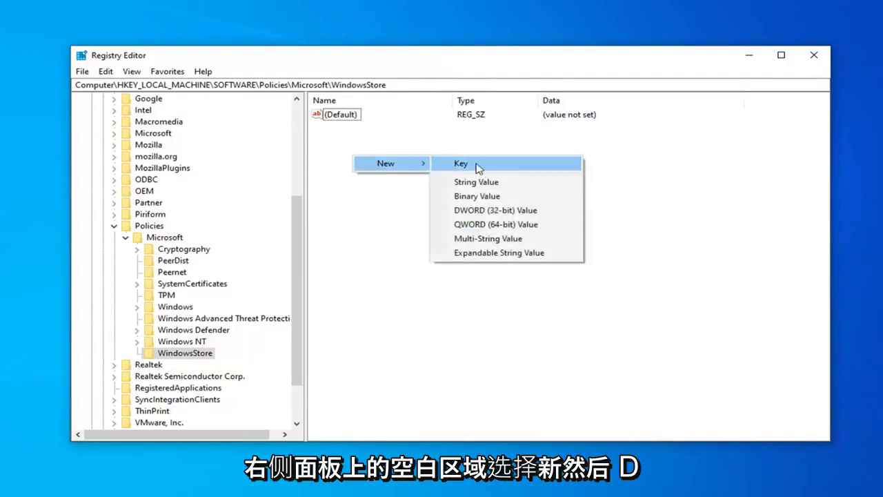
pyautogui.click(476, 213)
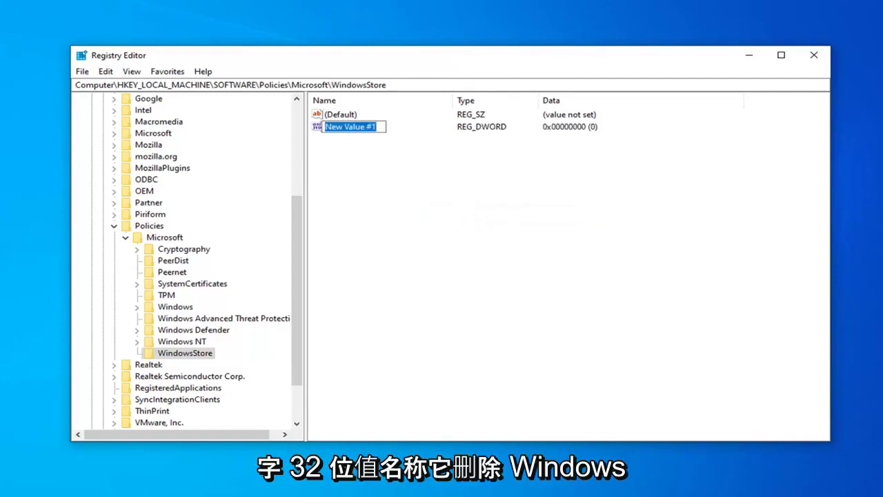
pyautogui.write('RemoveW')
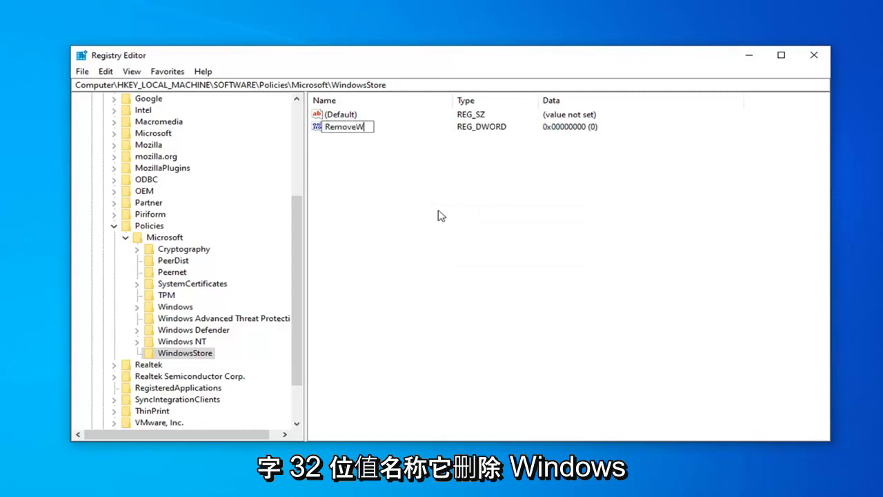
pyautogui.write('indowsStore')
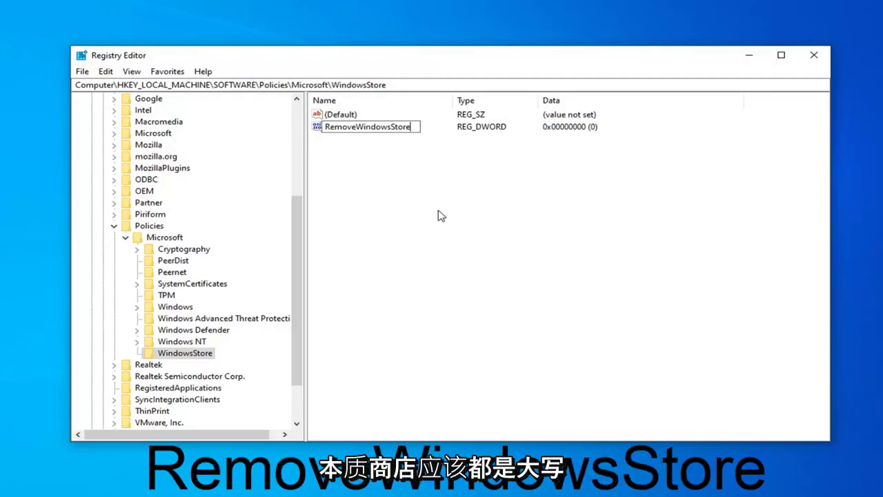
pyautogui.press('Return')
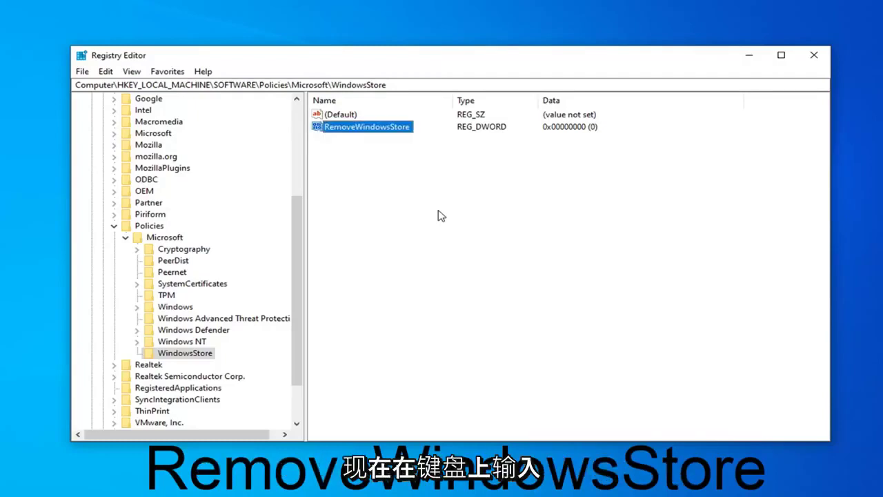
# Step: Change RemoveWindowsStore's value data to 1 (hexadecimal)
pyautogui.click(390, 133)
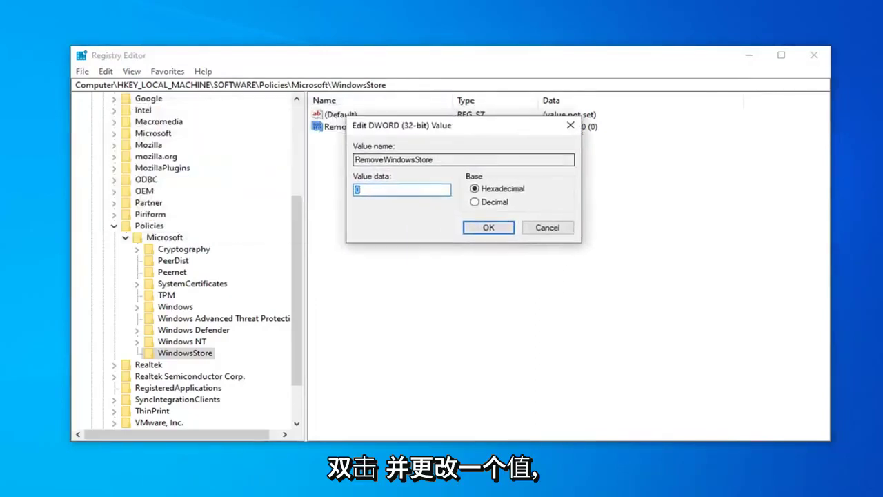
pyautogui.write('1')
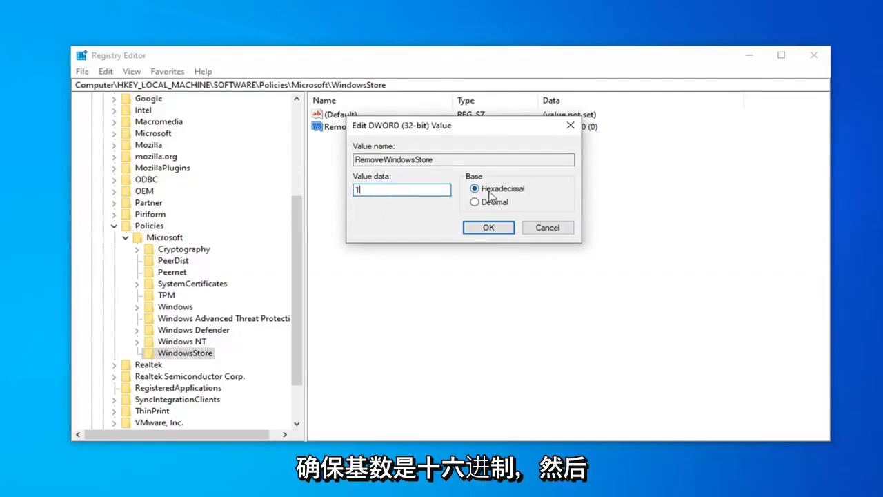
pyautogui.click(491, 229)
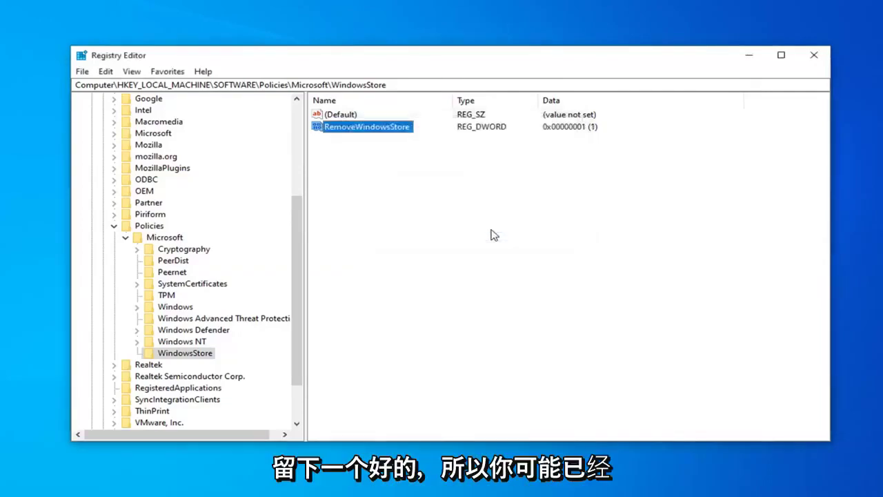
pyautogui.click(410, 225)
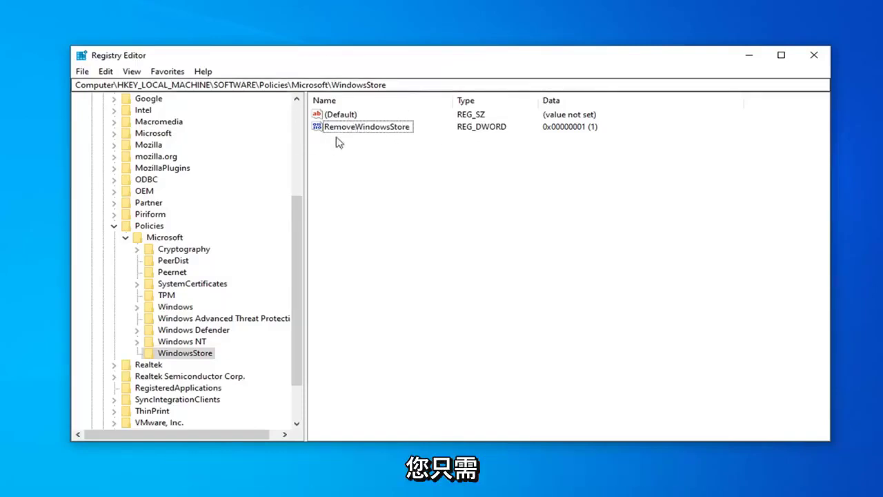
# Step: Reset RemoveWindowsStore's value data to 0 and close Registry Editor
pyautogui.click(358, 129)
pyautogui.doubleClick(358, 129)
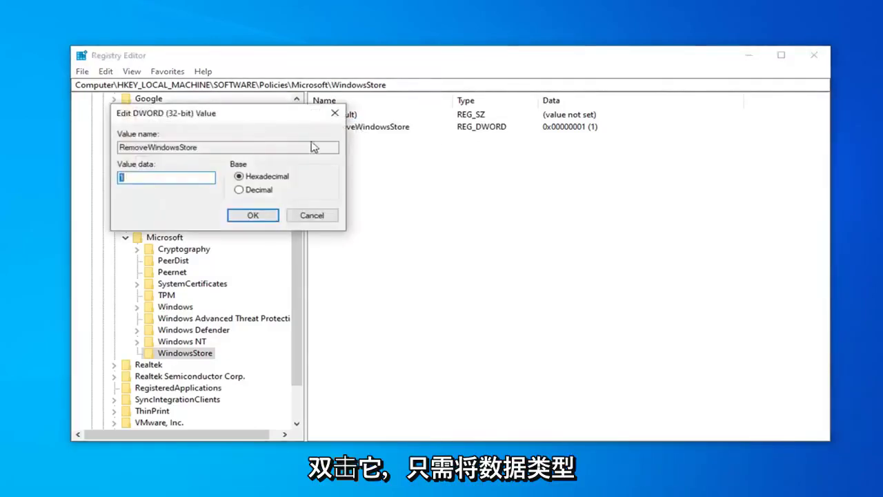
pyautogui.write('0')
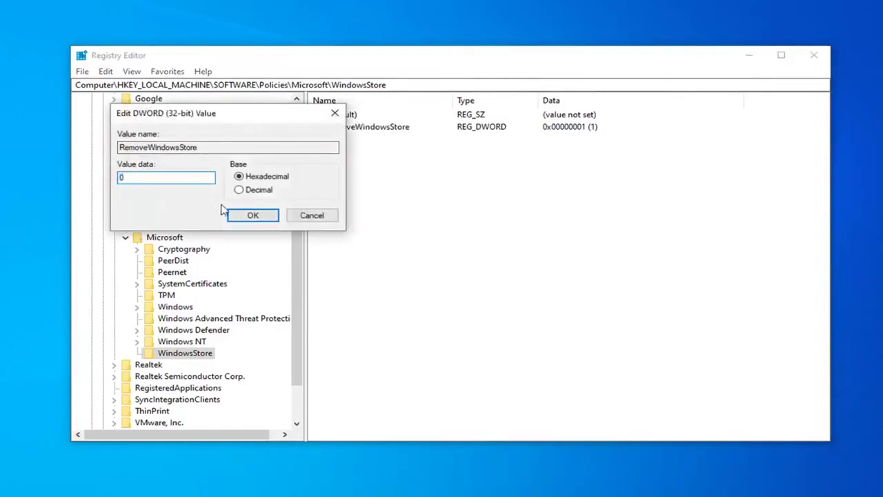
pyautogui.click(253, 216)
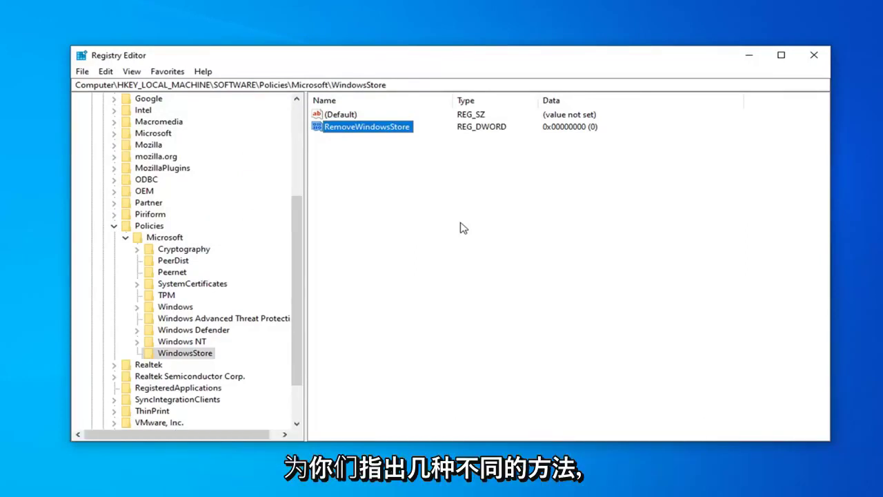
pyautogui.click(399, 209)
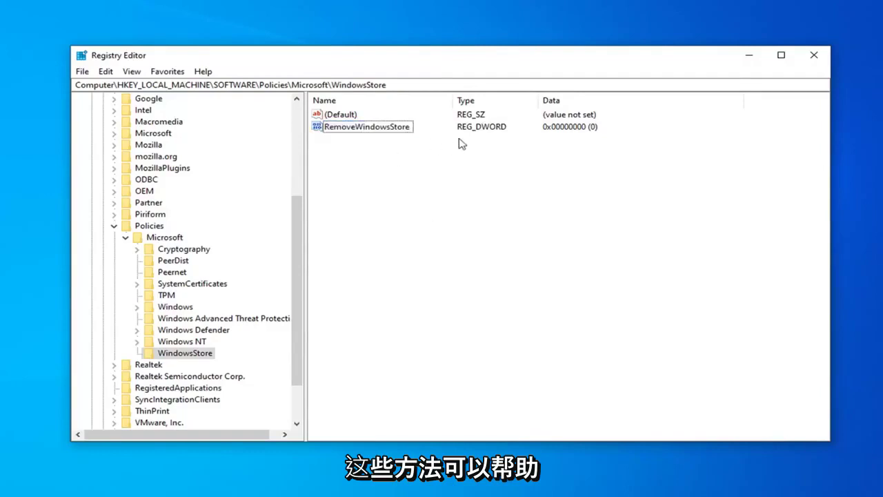
pyautogui.click(814, 55)
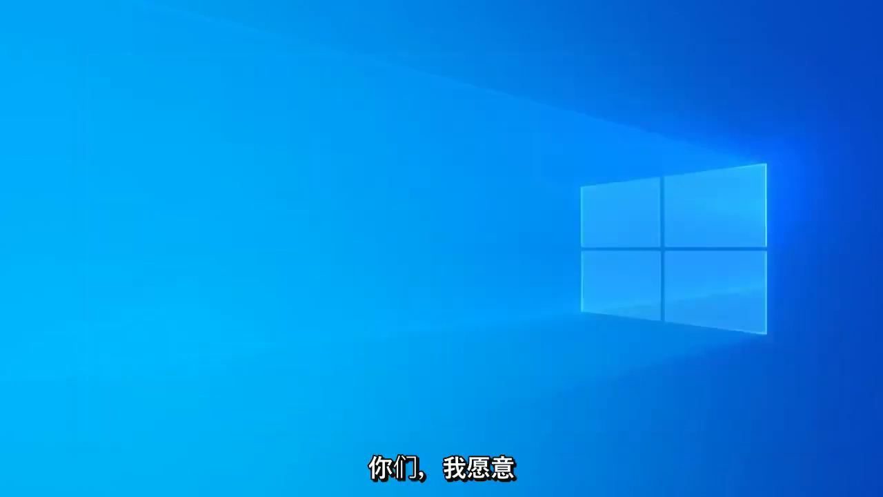